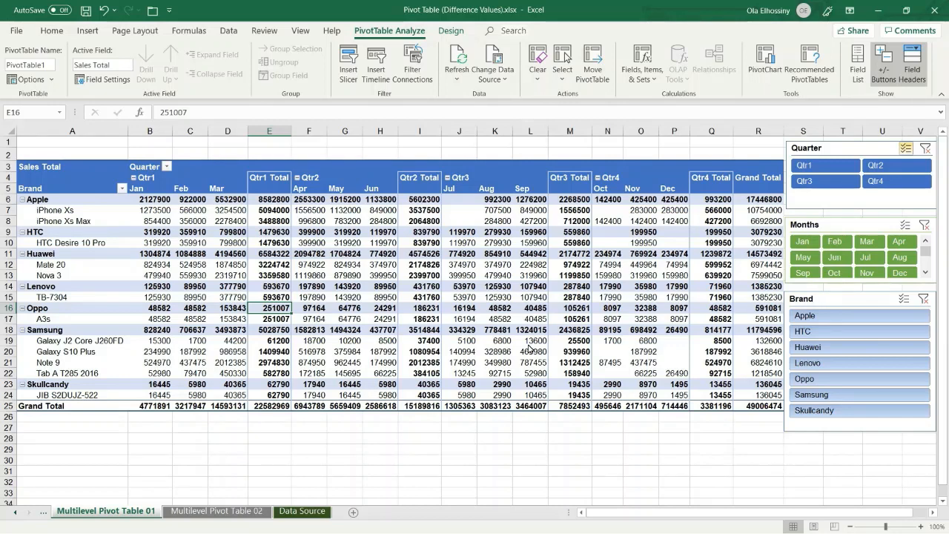
Step: Open the Multilevel Pivot Table 02 sheet and select a cell inside its pivot table
left_click(210, 512)
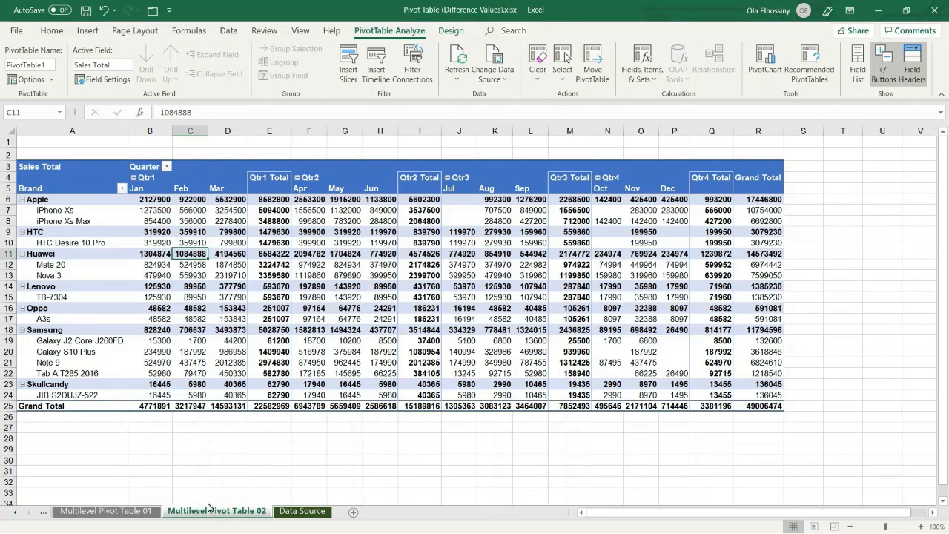
left_click(346, 308)
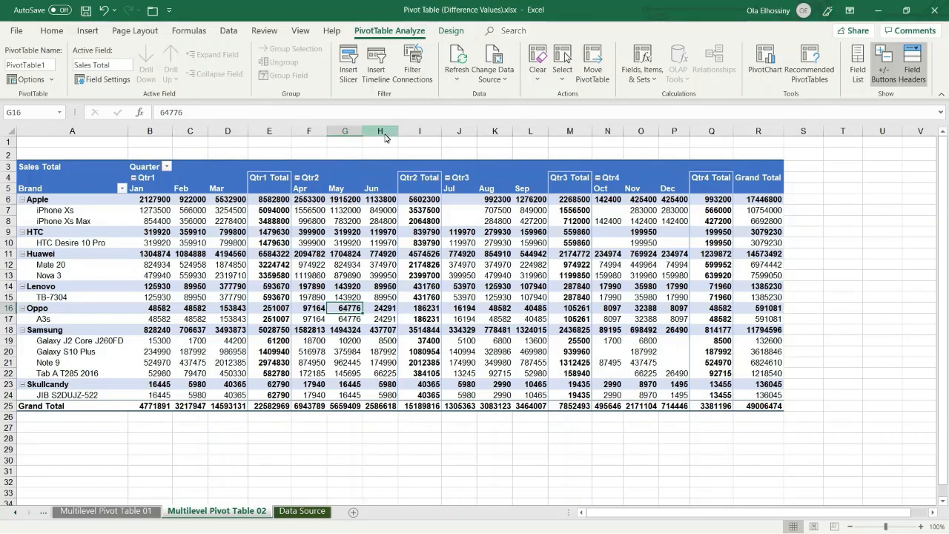
left_click(449, 30)
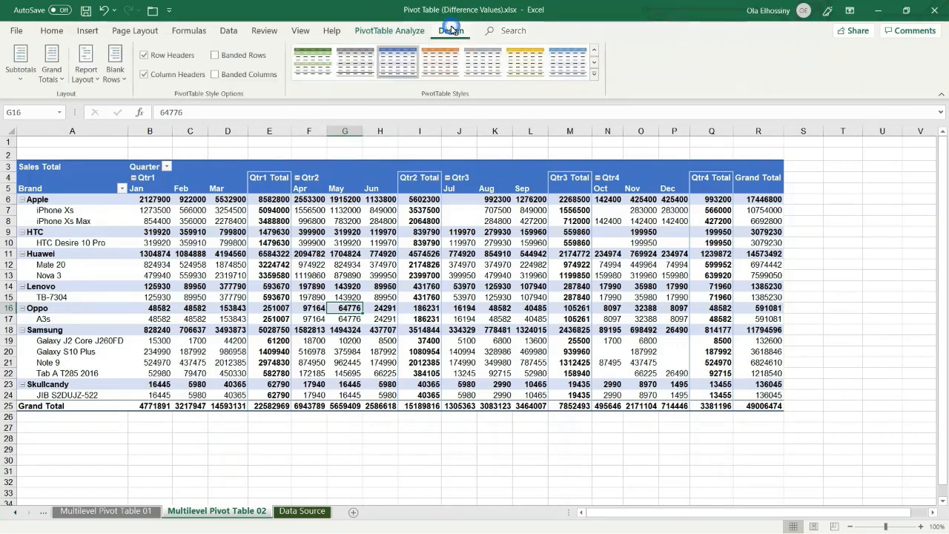
left_click(400, 33)
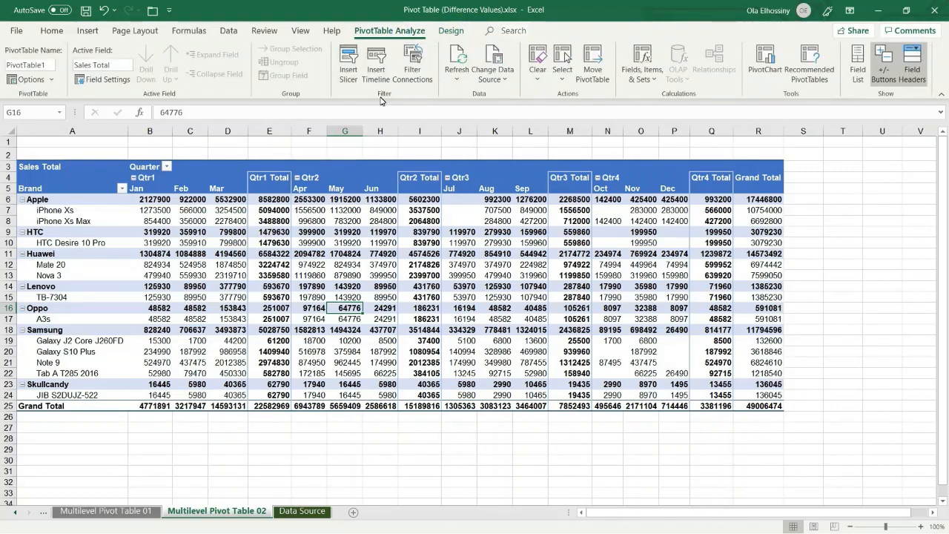
Step: Insert slicers for the Quarter, Months and Brand fields of the pivot table
left_click(349, 66)
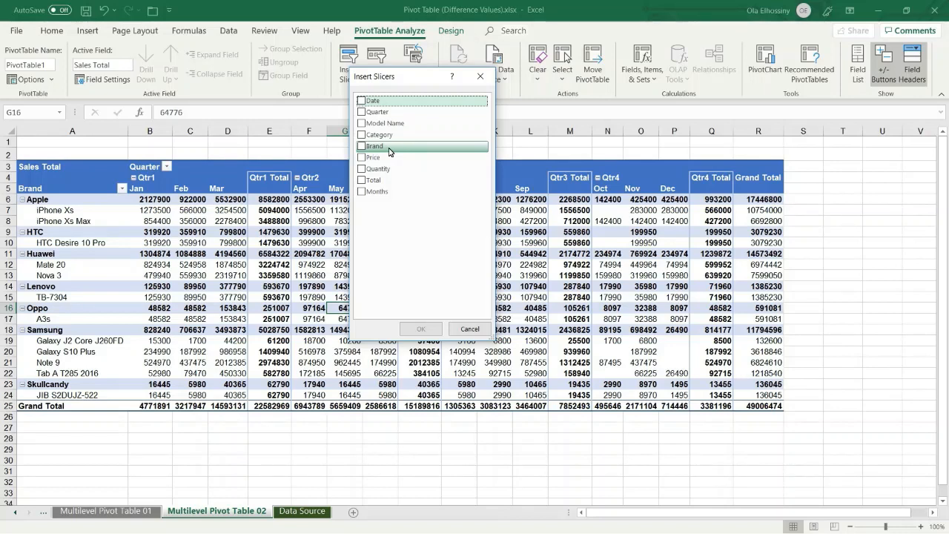
left_click(362, 112)
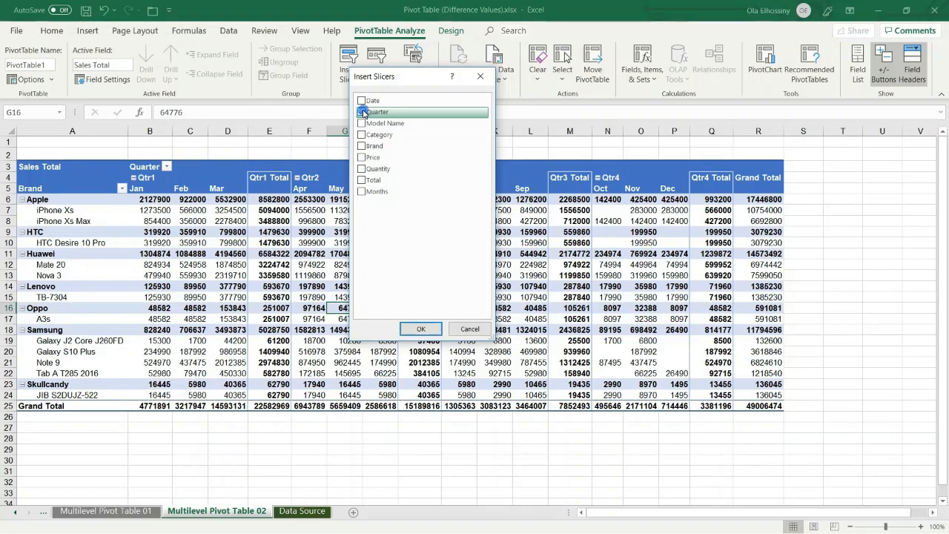
left_click(361, 192)
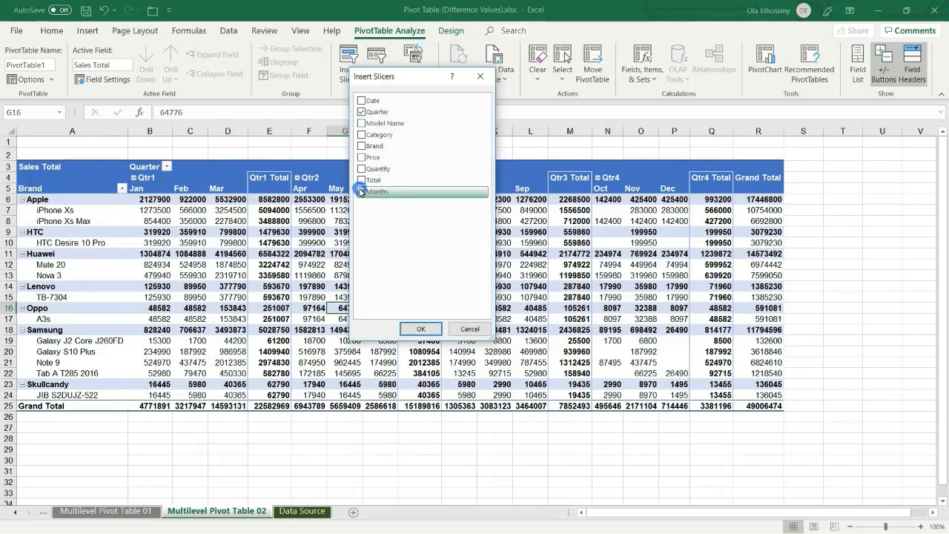
left_click(362, 146)
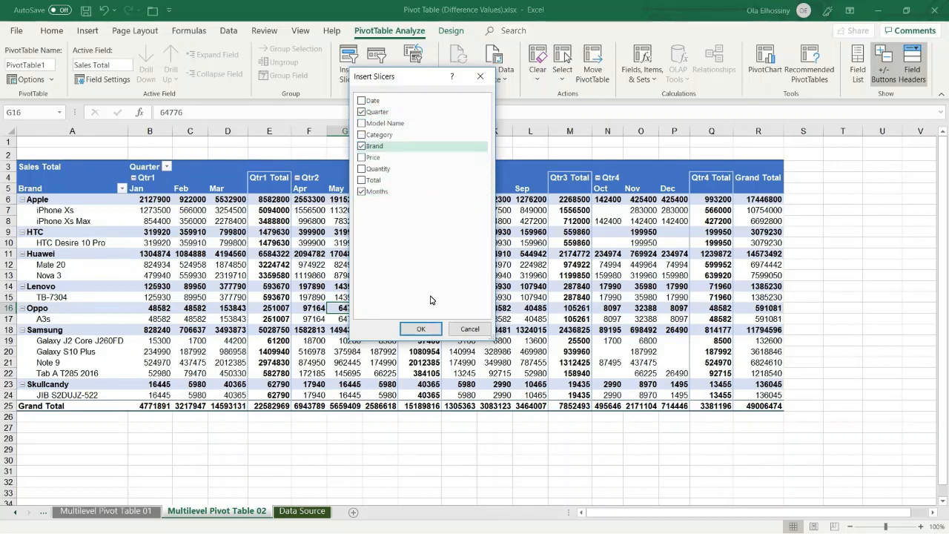
left_click(427, 328)
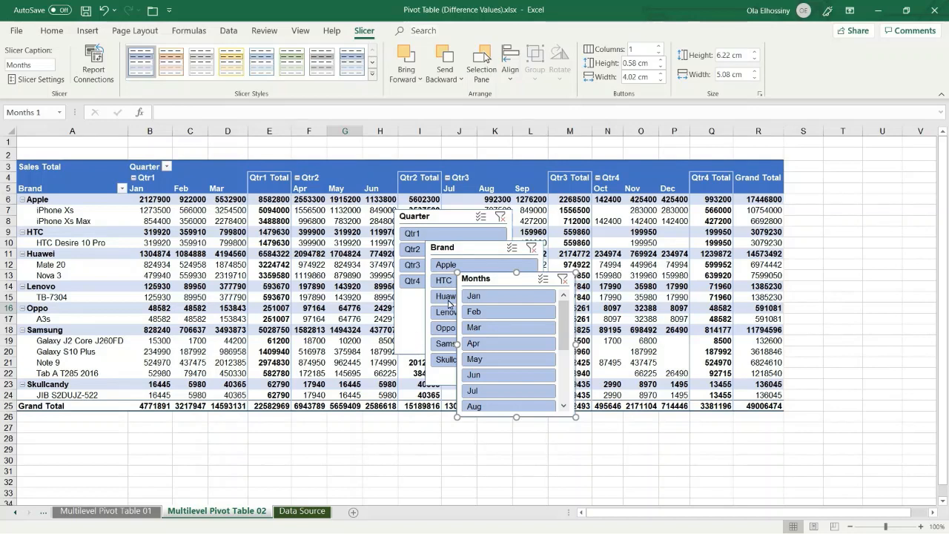
Step: Move the Months slicer to the right of the pivot table and place the Brand slicer beneath it
left_click_drag(499, 279, 829, 162)
left_click_drag(459, 252, 822, 312)
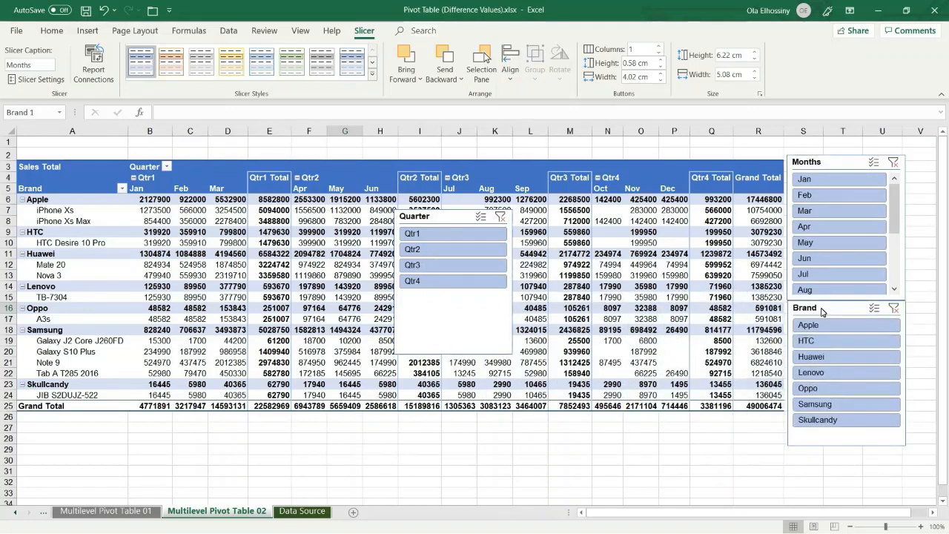
Step: Shrink the Quarter slicer and move it next to the Brand slicer beside the pivot table
left_click(474, 333)
left_click_drag(395, 356, 424, 296)
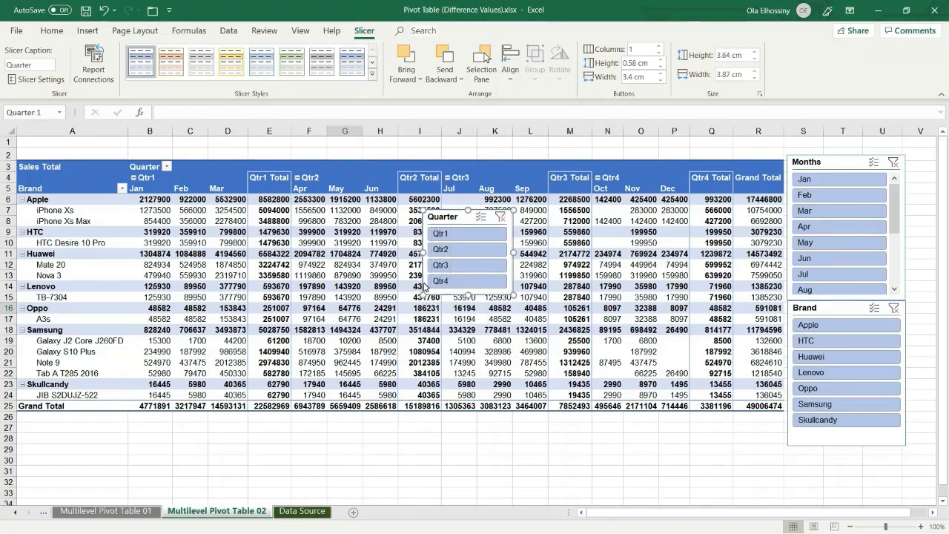
left_click_drag(443, 220, 688, 291)
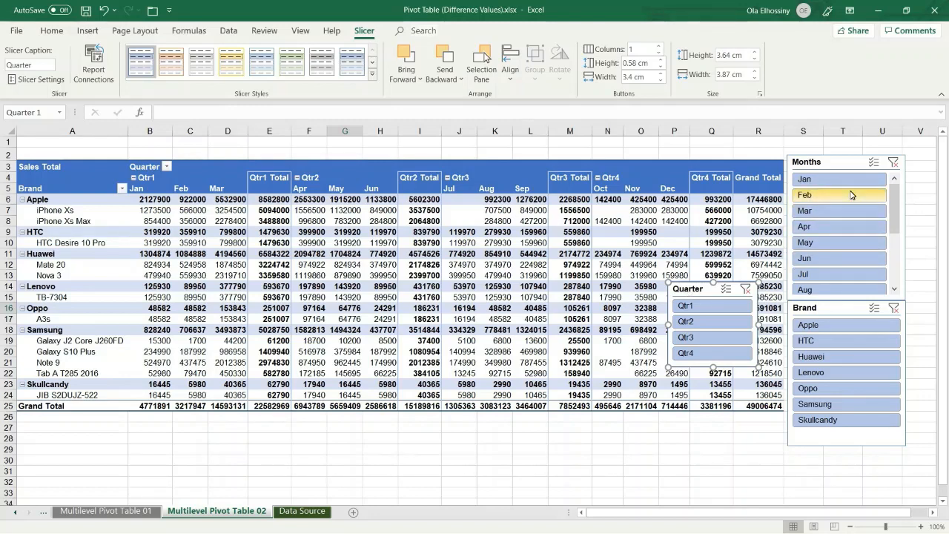
Step: Set the Months slicer to show its buttons in 3 columns
left_click(833, 162)
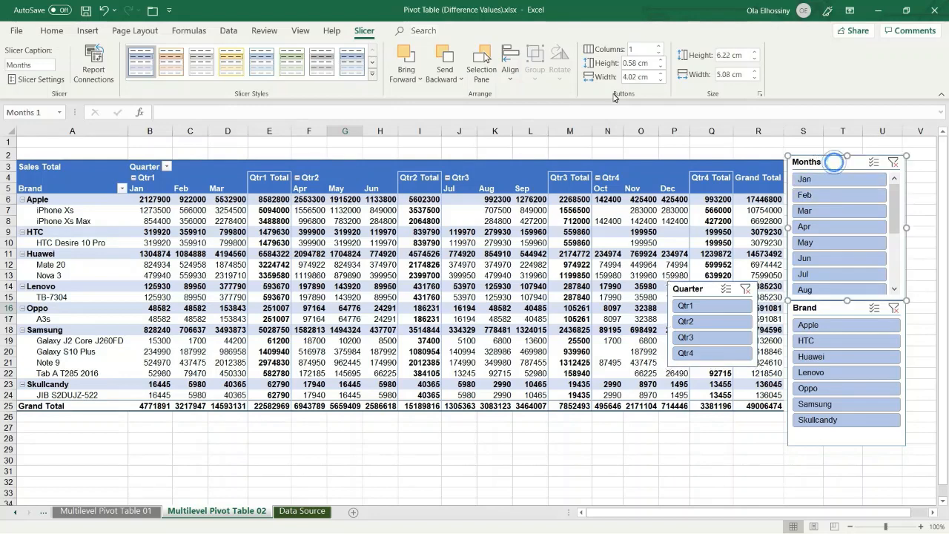
left_click(363, 33)
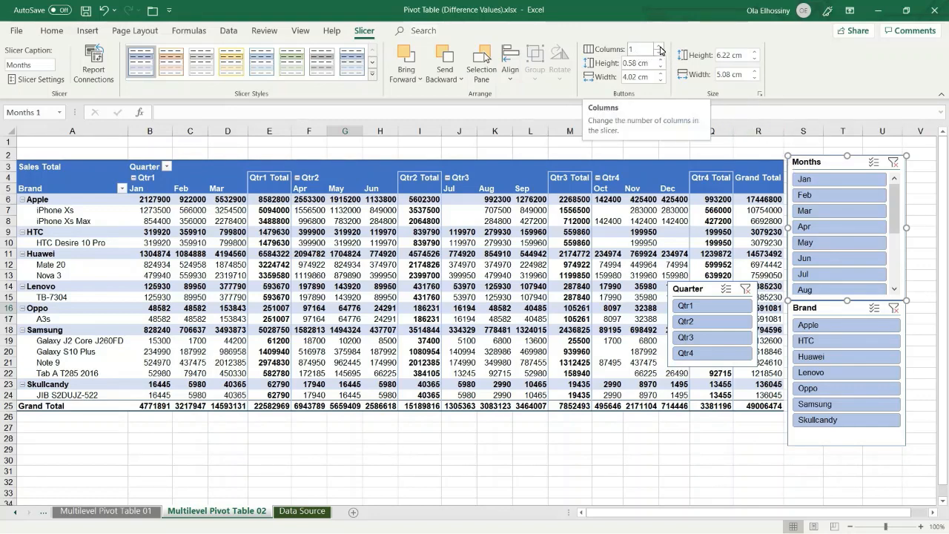
left_click(660, 48)
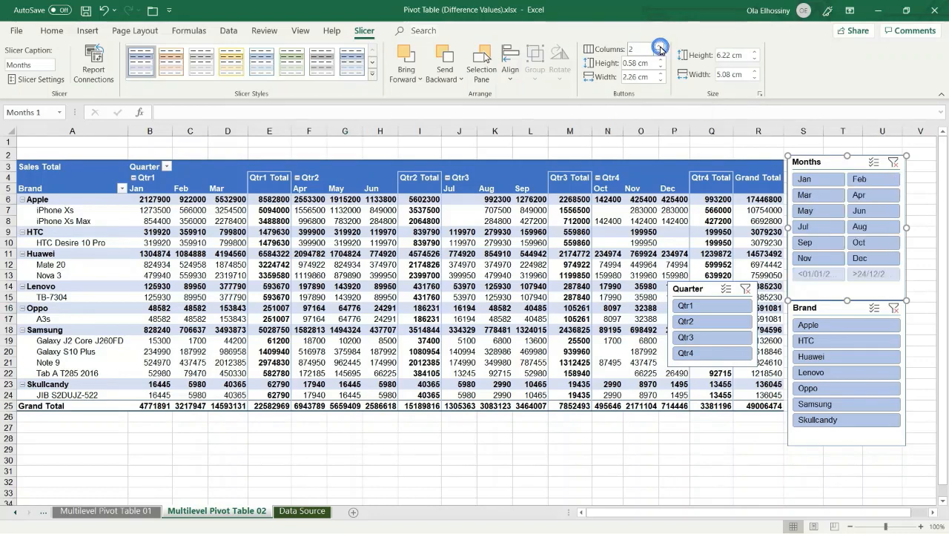
left_click(660, 47)
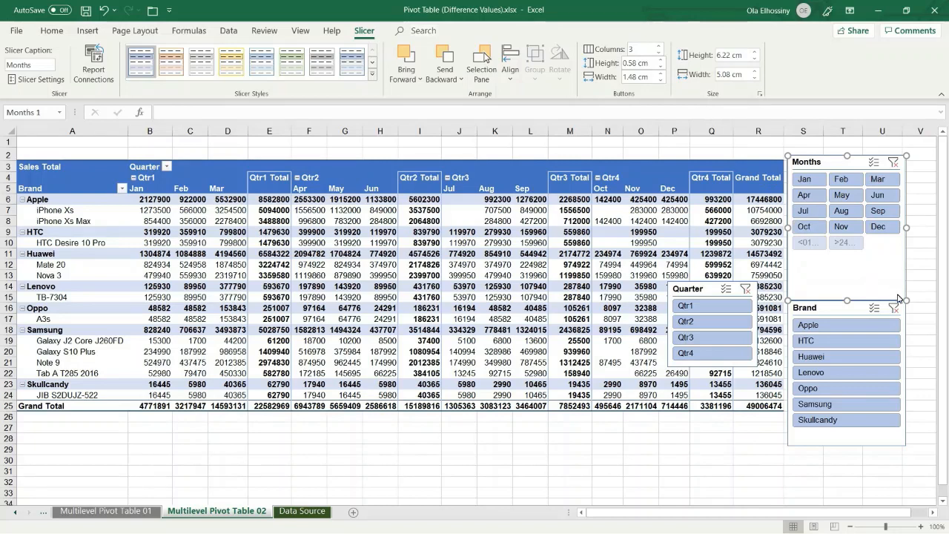
Step: Shorten the Months slicer to about 4 cm high and move the Brand slicer up beneath it
left_click_drag(906, 303, 912, 253)
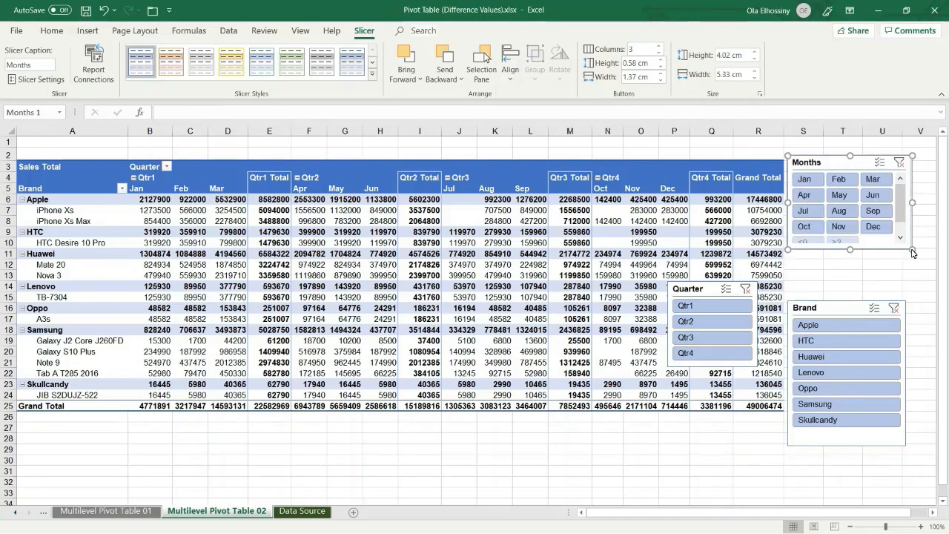
left_click_drag(848, 312, 845, 267)
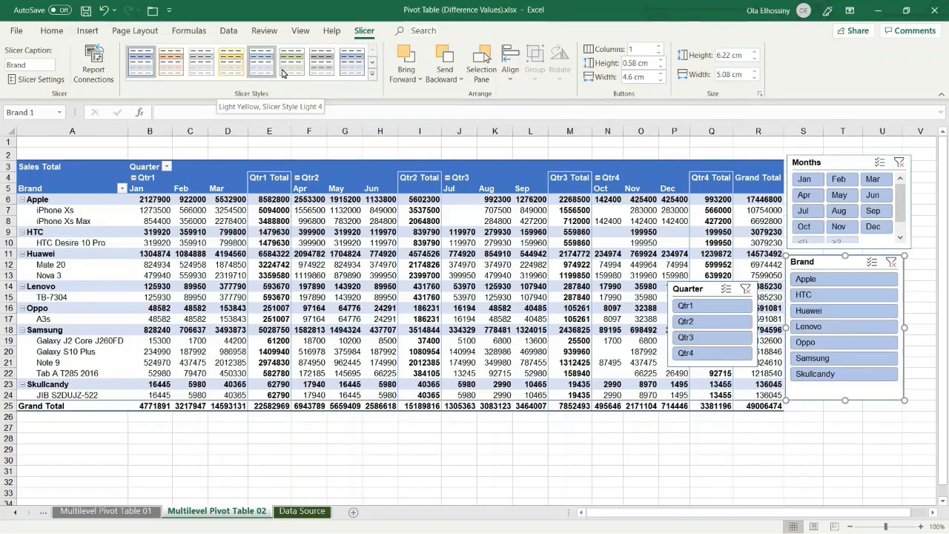
Step: Apply the dark blue slicer style to the Brand slicer
left_click(372, 76)
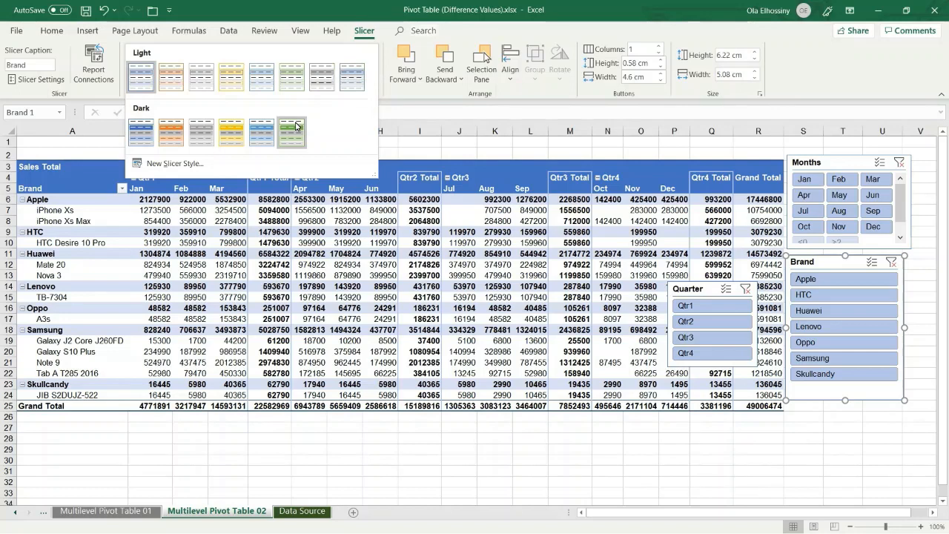
left_click(296, 129)
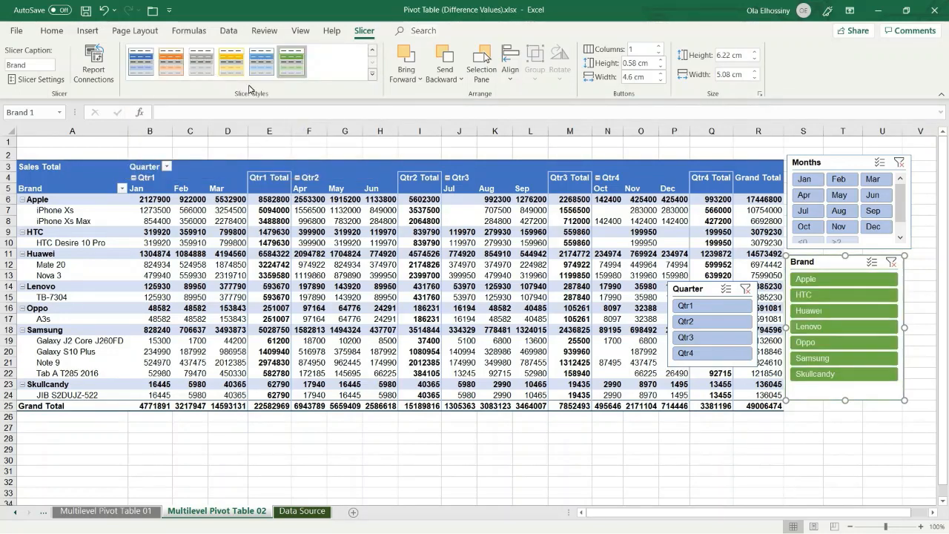
left_click(175, 74)
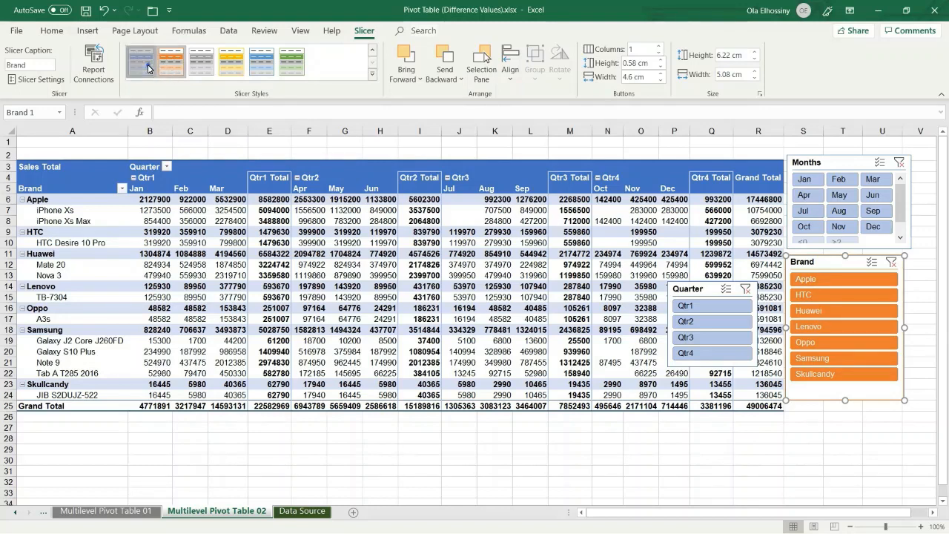
left_click(148, 69)
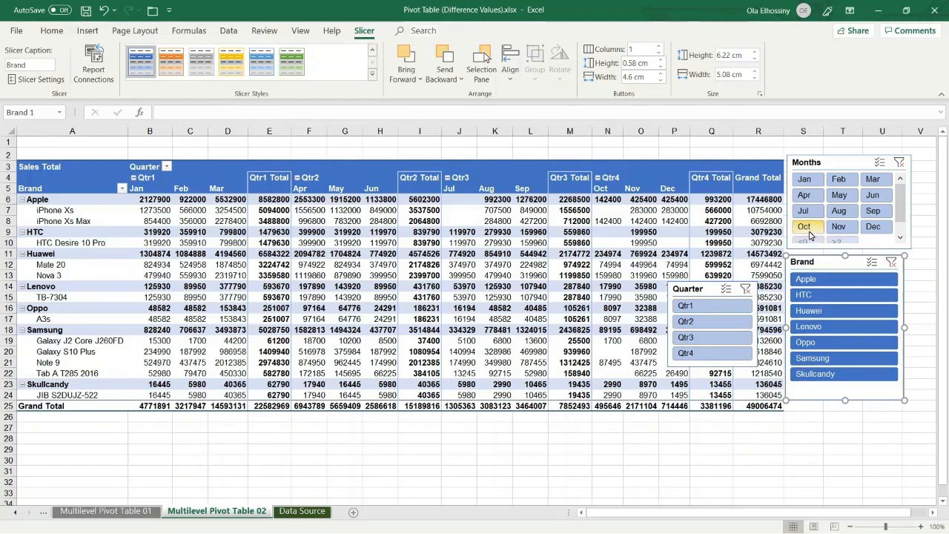
Step: Filter by Jan, Feb, Mar, Aug and Oct using multi-select in the Months slicer, then clear the months filter
left_click(805, 179)
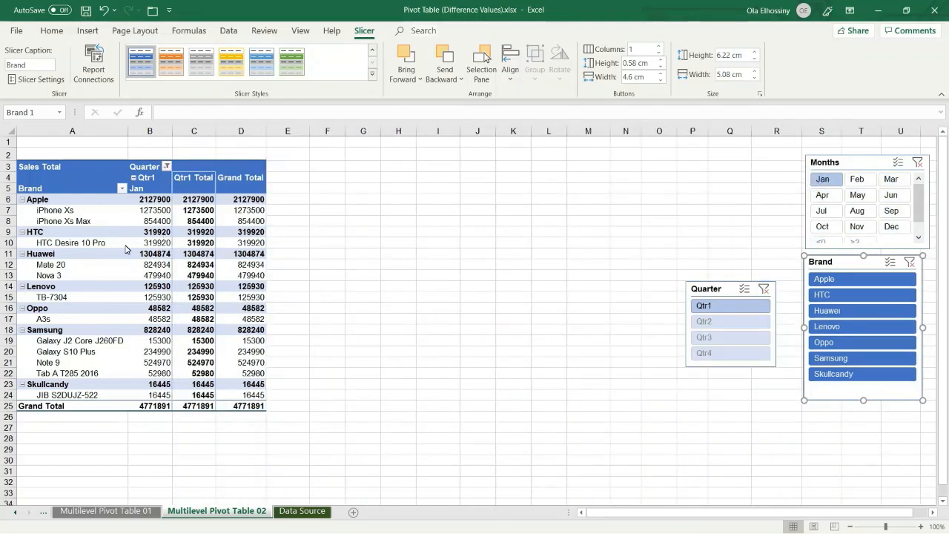
mouse_move(179, 234)
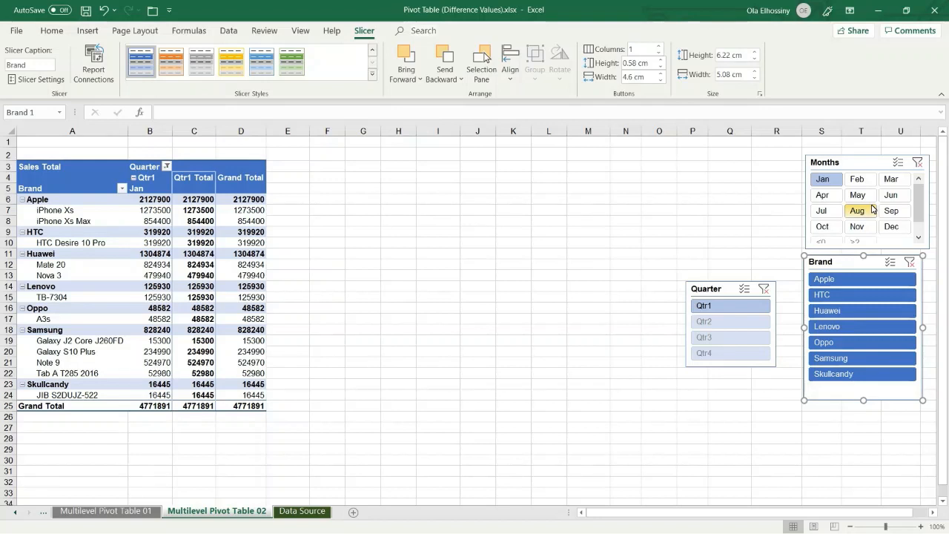
left_click(899, 163)
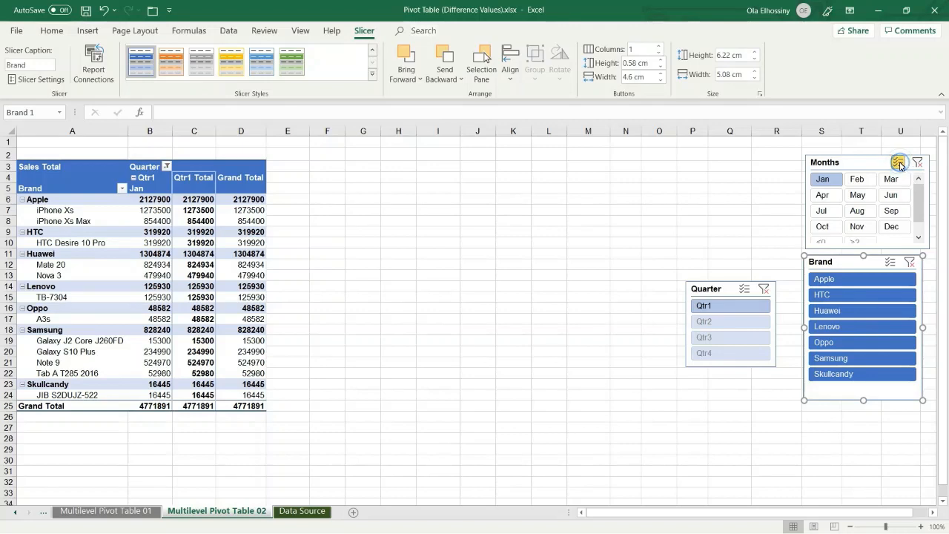
left_click(862, 180)
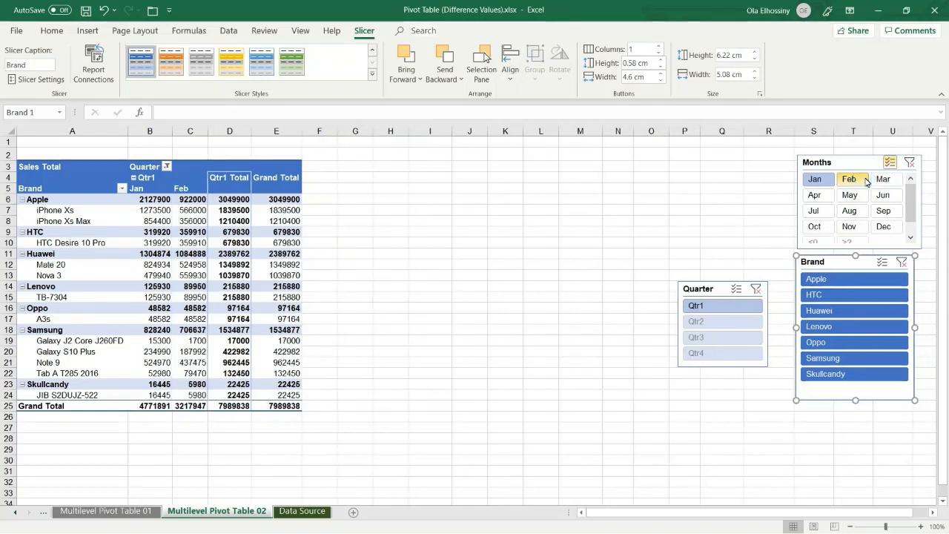
left_click(882, 181)
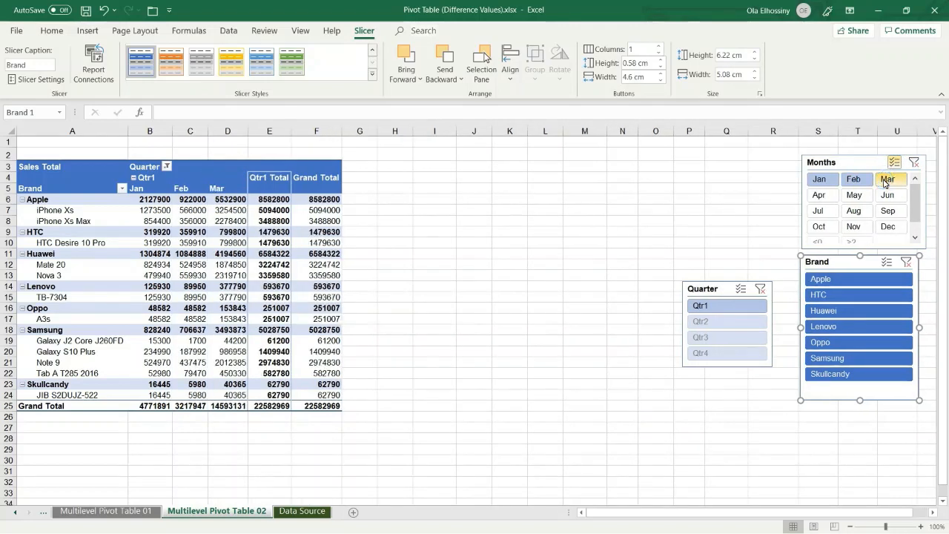
left_click(859, 212)
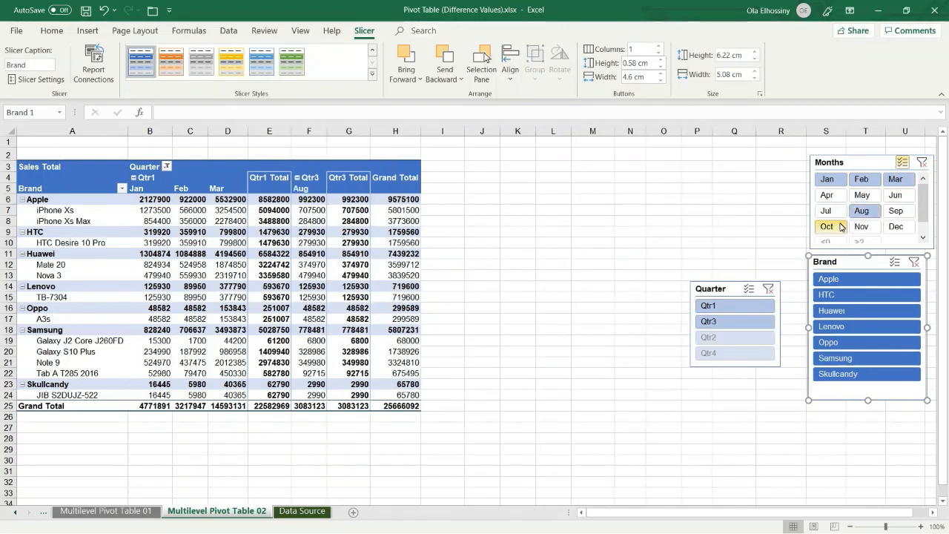
left_click(836, 227)
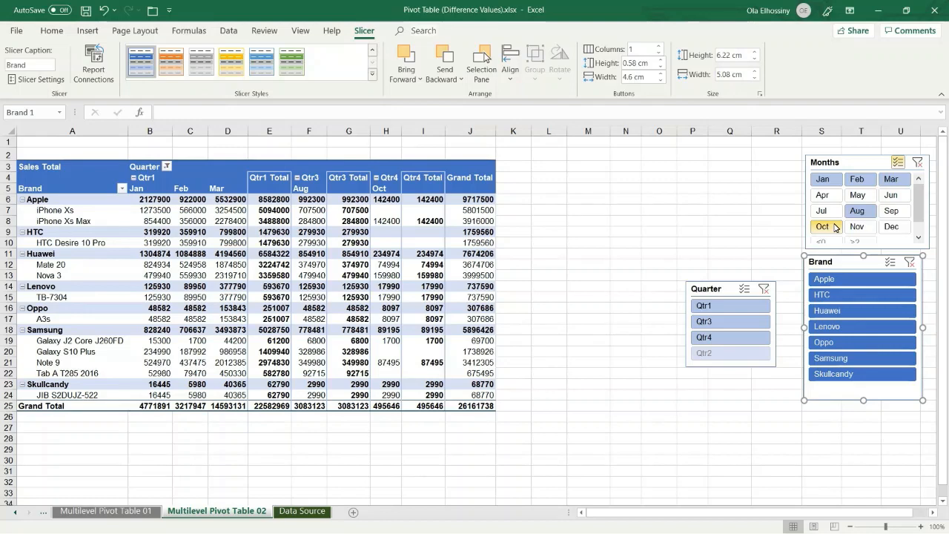
left_click(917, 163)
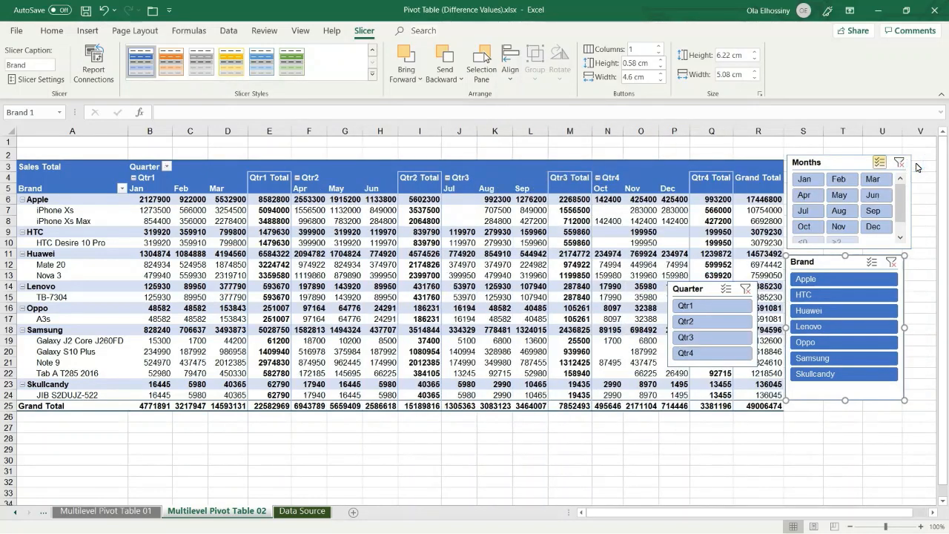
Step: Filter the pivot table to Apple, Samsung and Oppo using multi-select in the Brand slicer
left_click(838, 280)
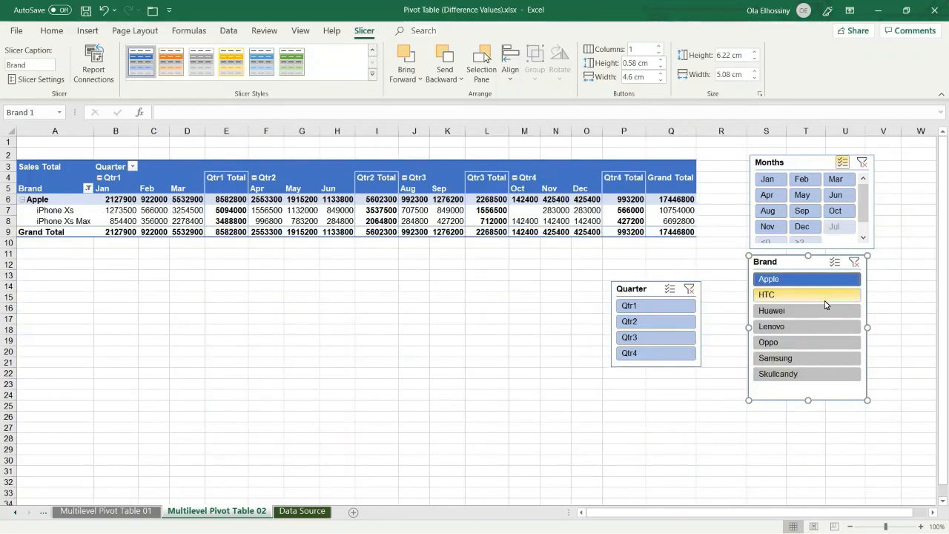
left_click(834, 264)
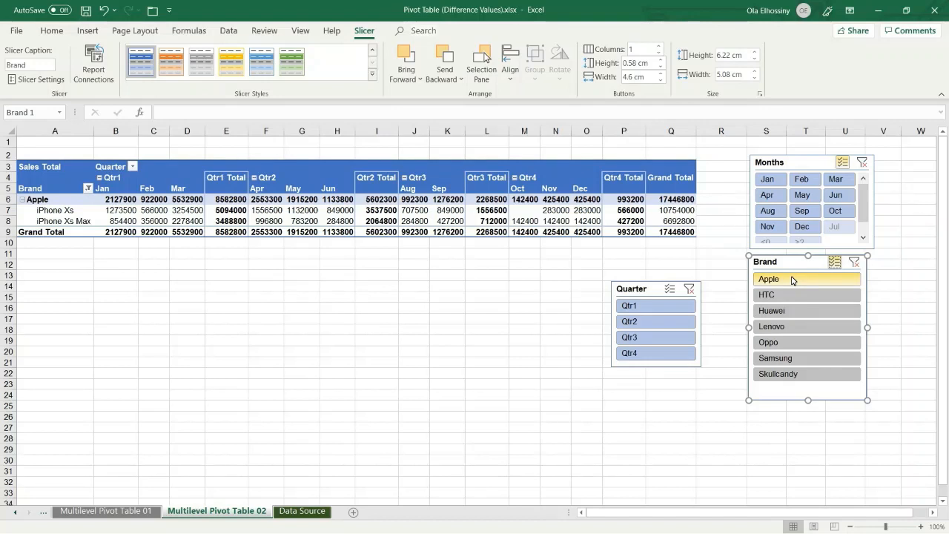
left_click(834, 263)
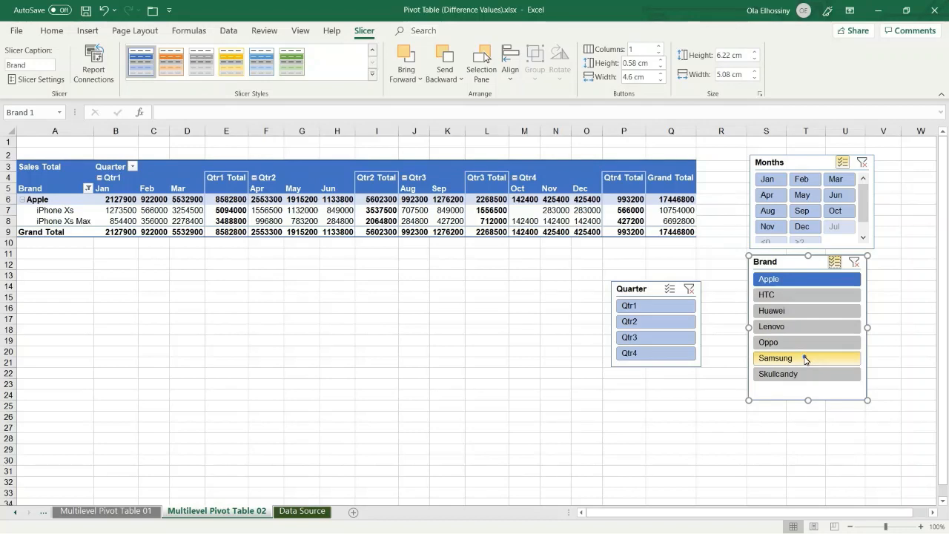
left_click(806, 358)
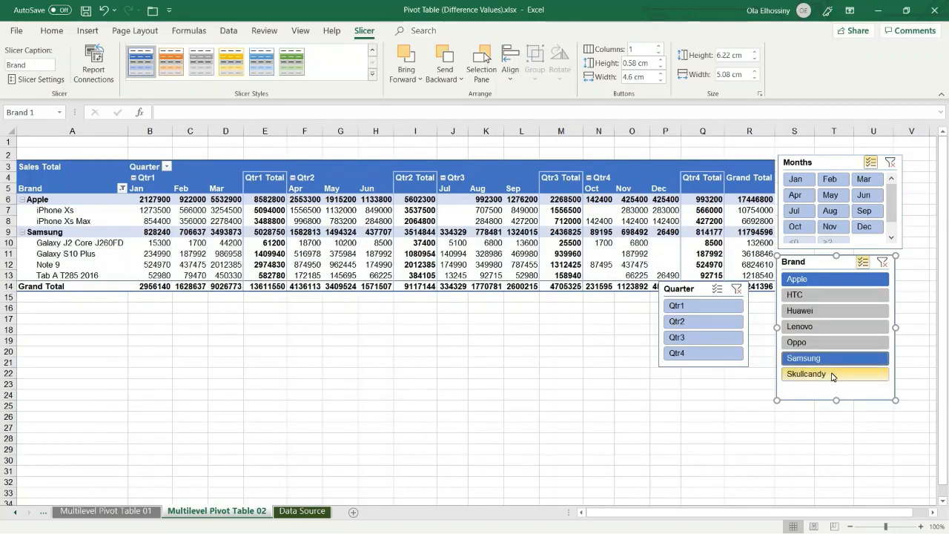
left_click(823, 343)
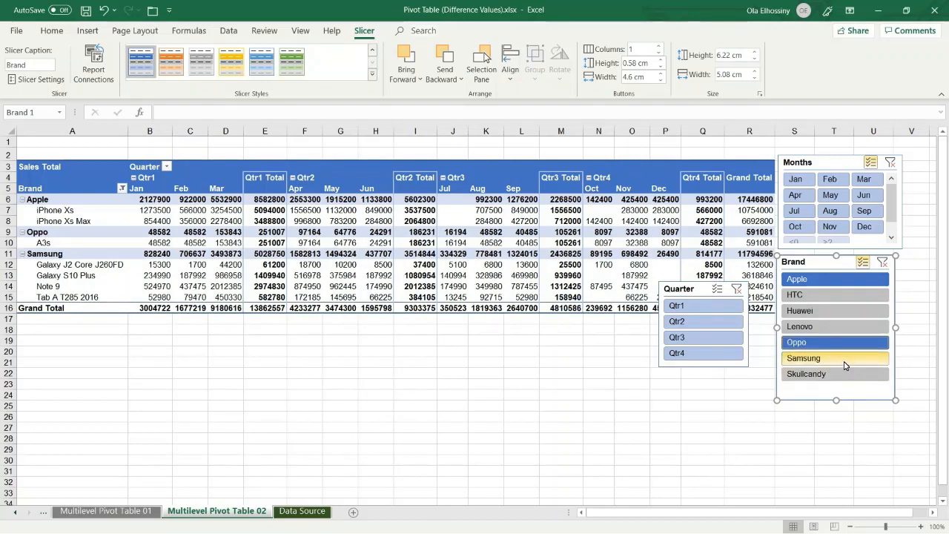
Step: Deselect Samsung in the Brand slicer, then clear the Brand slicer's filter
left_click(844, 360)
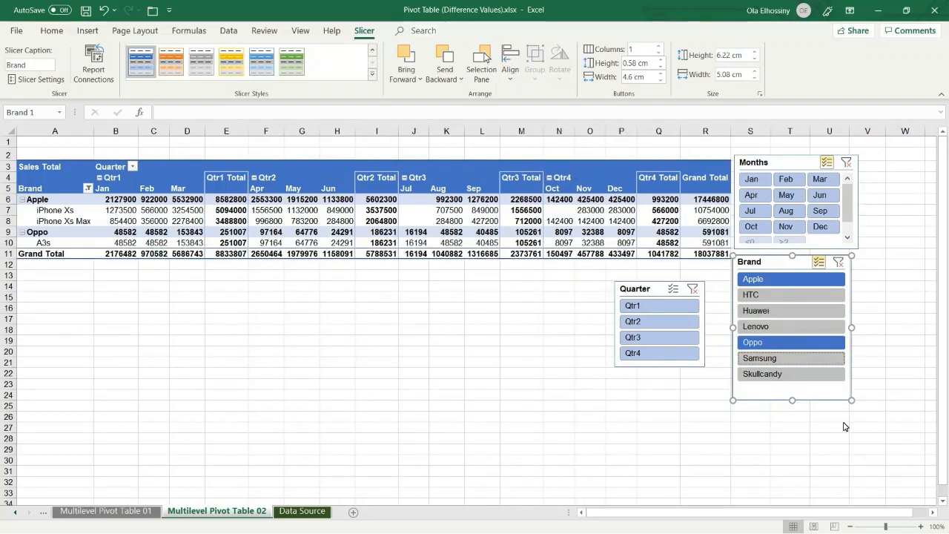
left_click(841, 266)
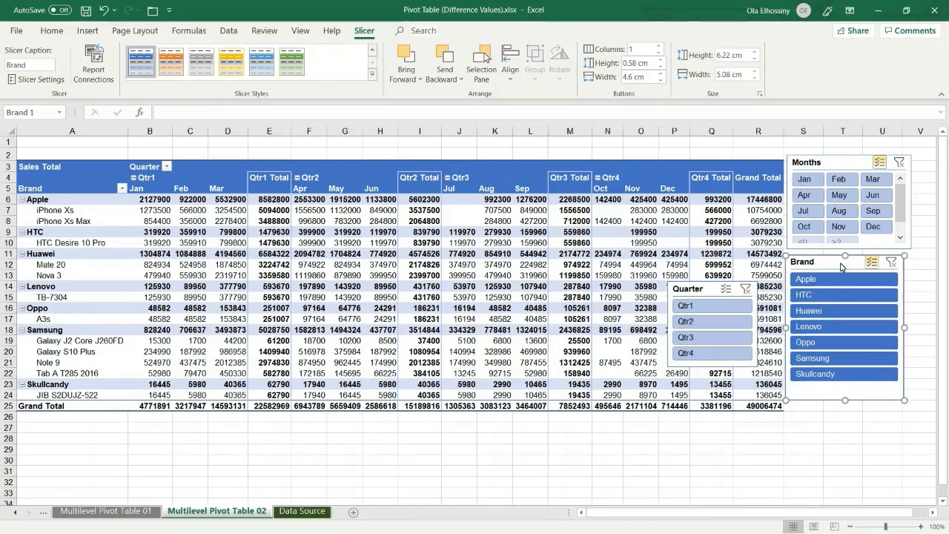
Step: Delete the Quarter slicer from the pivot table sheet
left_click(698, 290)
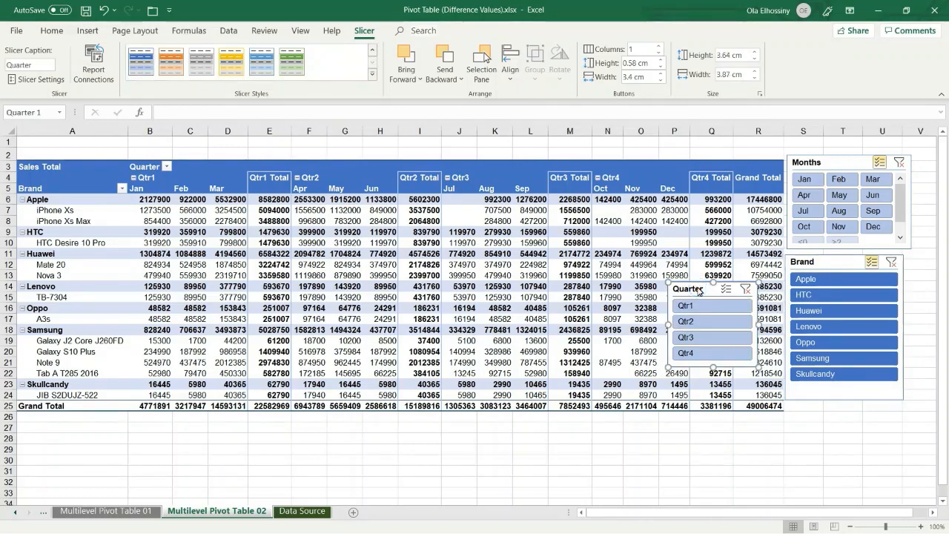
key("Delete")
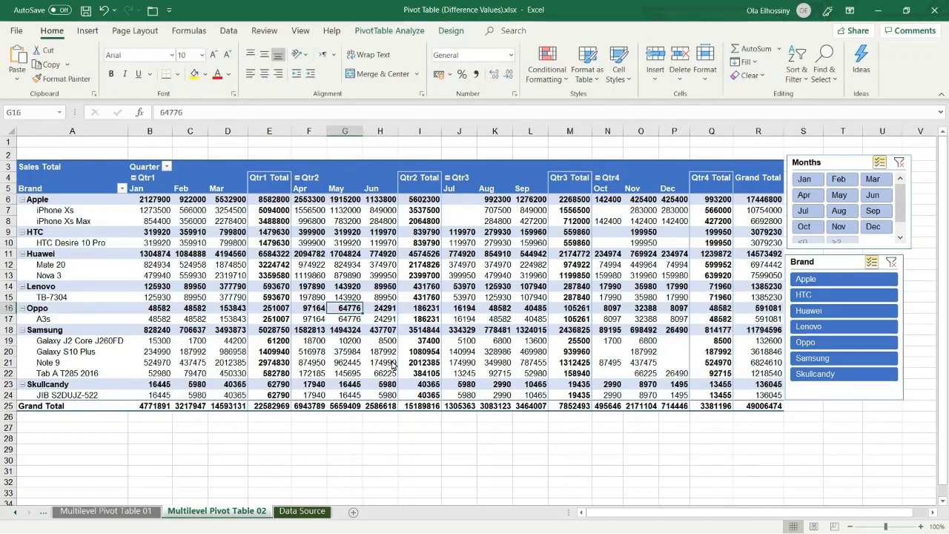
Step: On the Data Source sheet, insert Quarter and Brand slicers for the sales data table
left_click(295, 514)
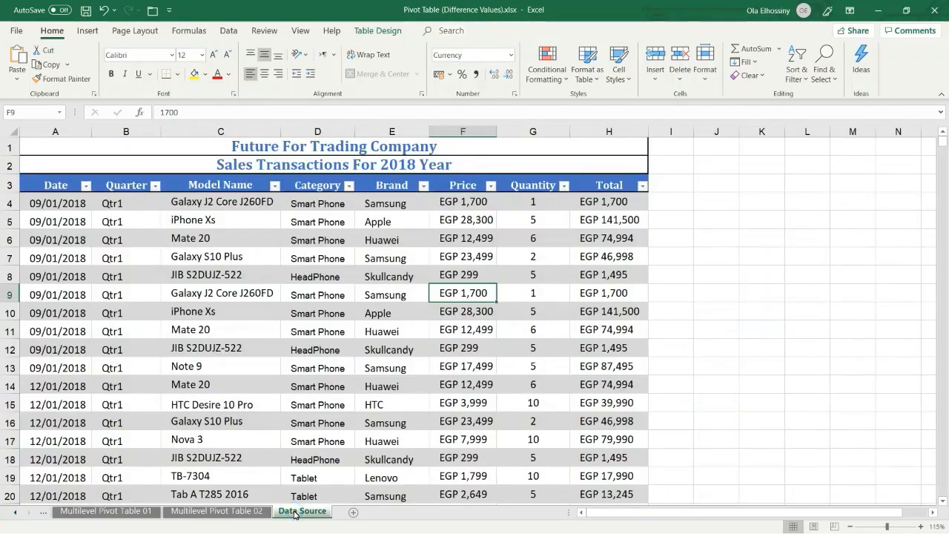
left_click(287, 294)
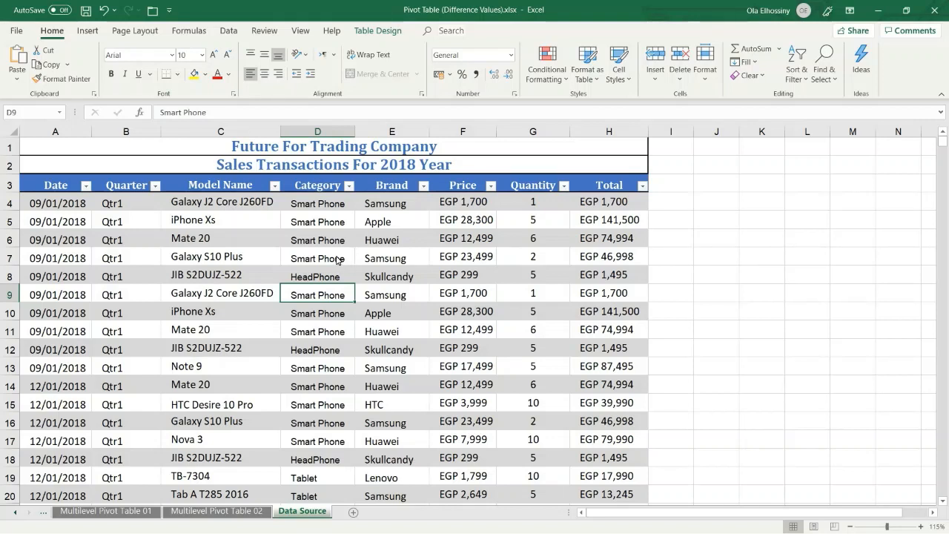
left_click(337, 259)
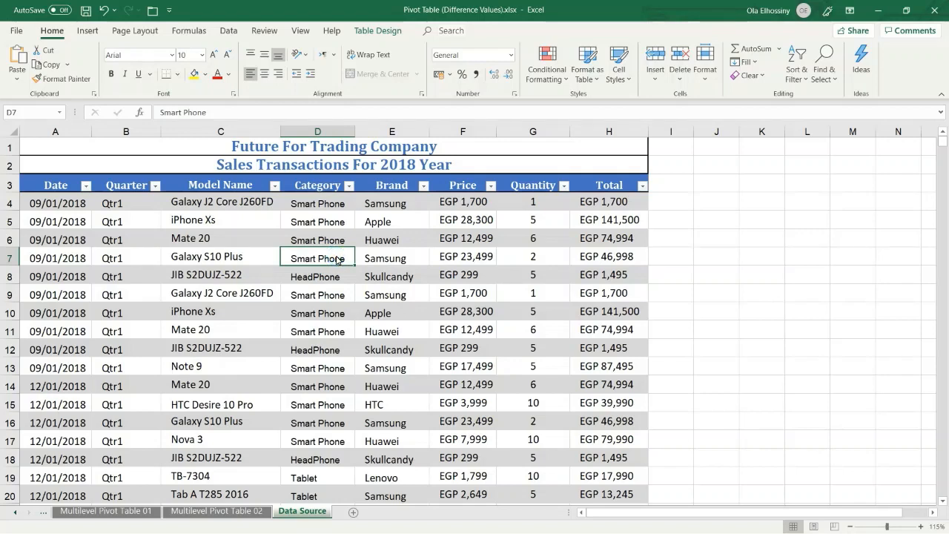
left_click(376, 31)
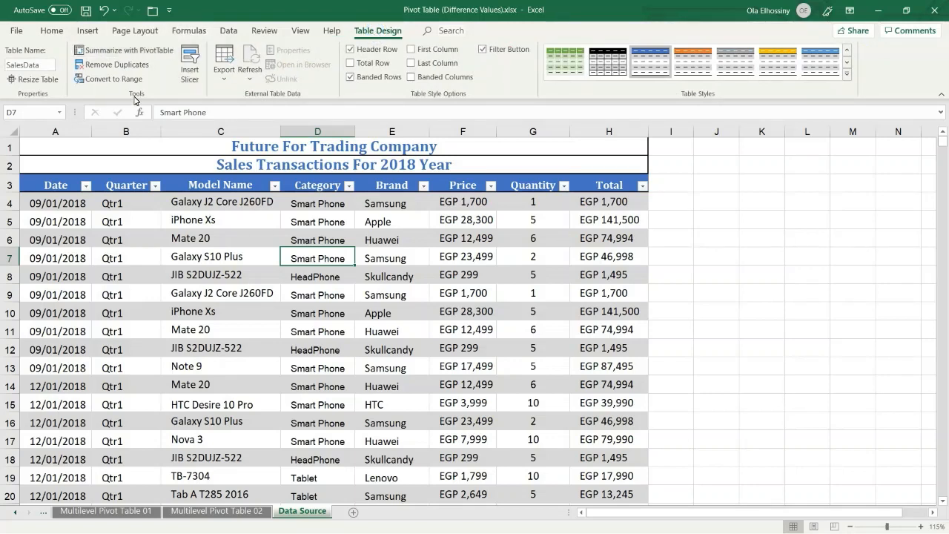
left_click(188, 61)
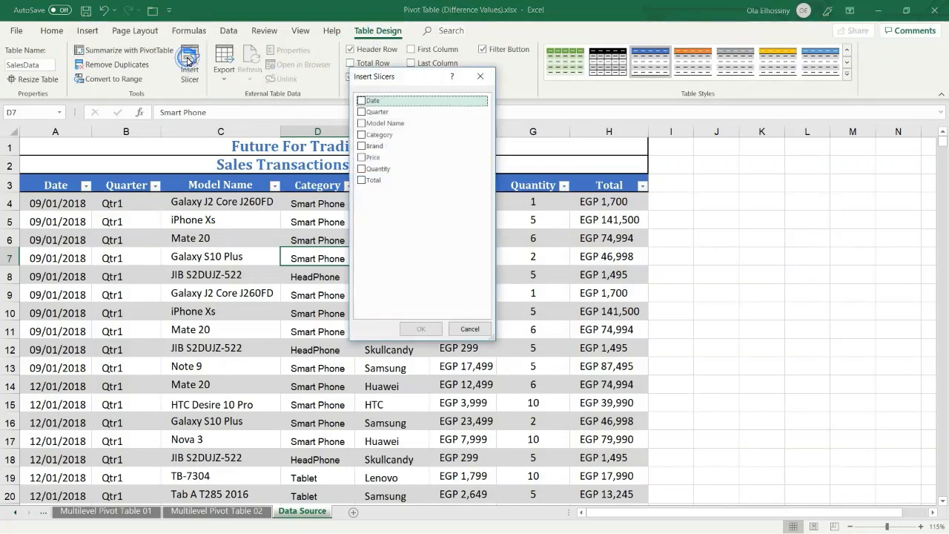
left_click_drag(369, 79, 450, 66)
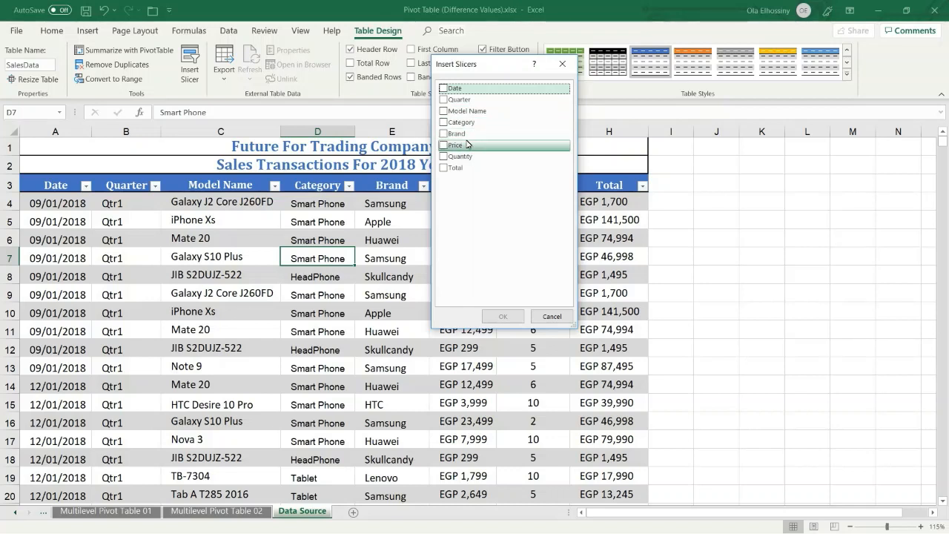
left_click(445, 100)
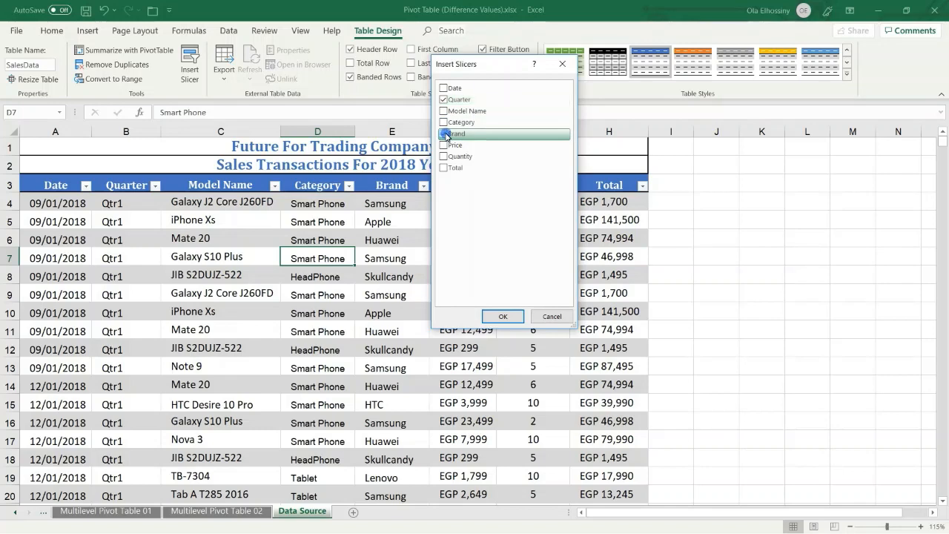
left_click(445, 134)
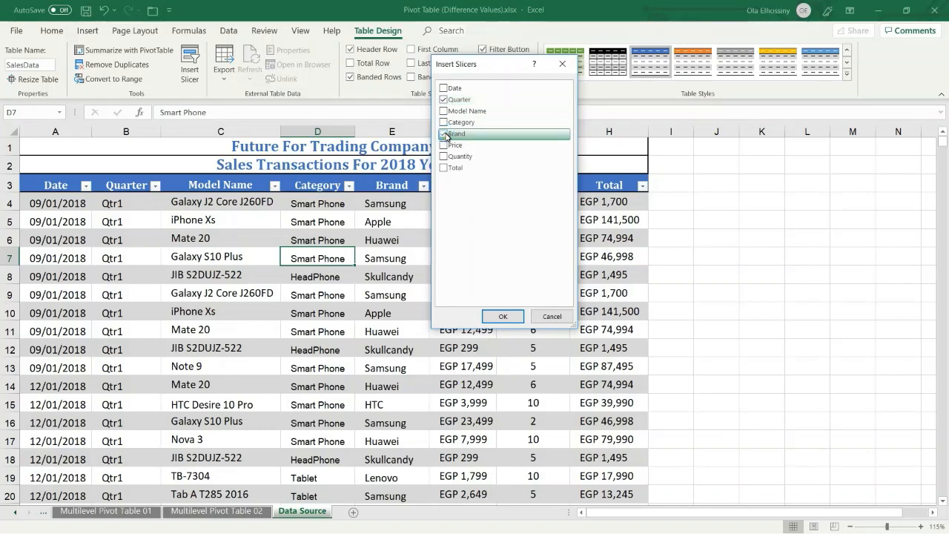
left_click(508, 317)
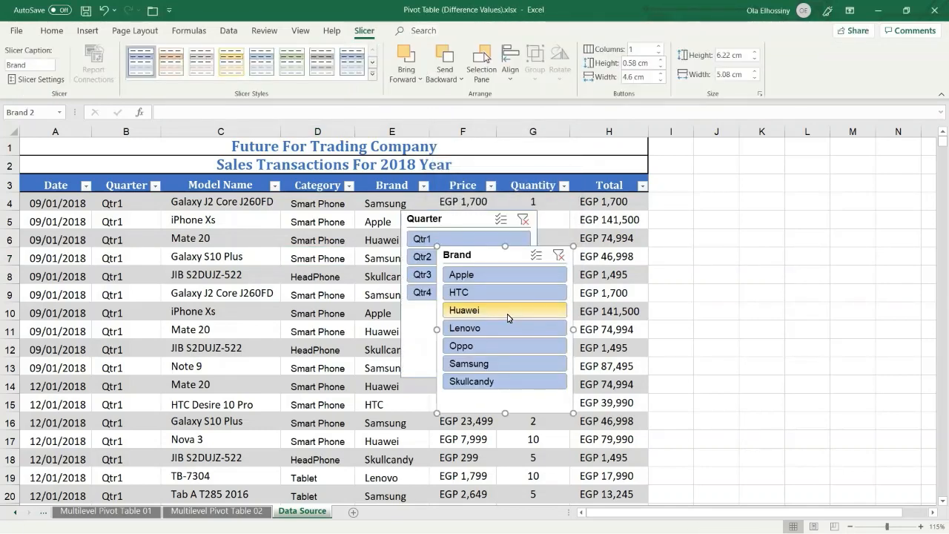
Step: Move the Brand and Quarter slicers side by side to the right of the sales table
left_click_drag(482, 259, 708, 162)
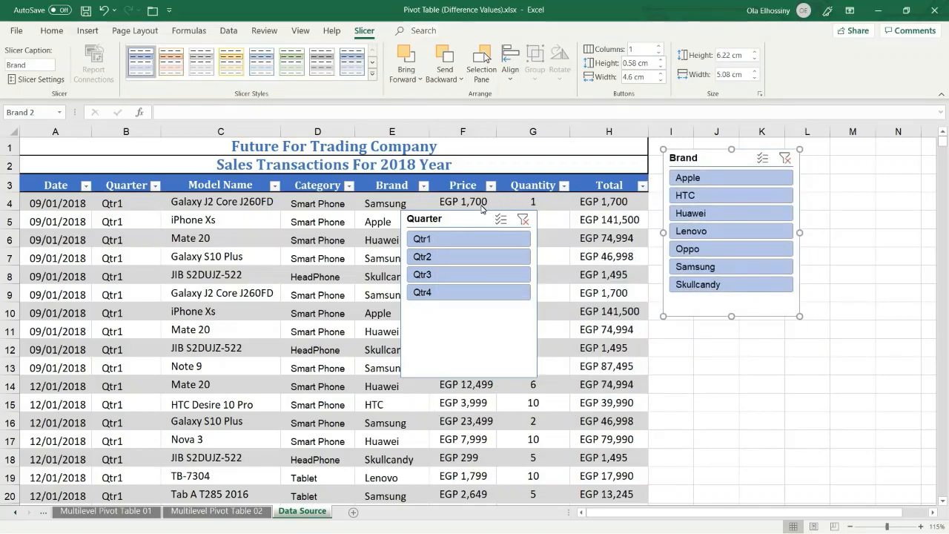
left_click_drag(466, 216, 856, 160)
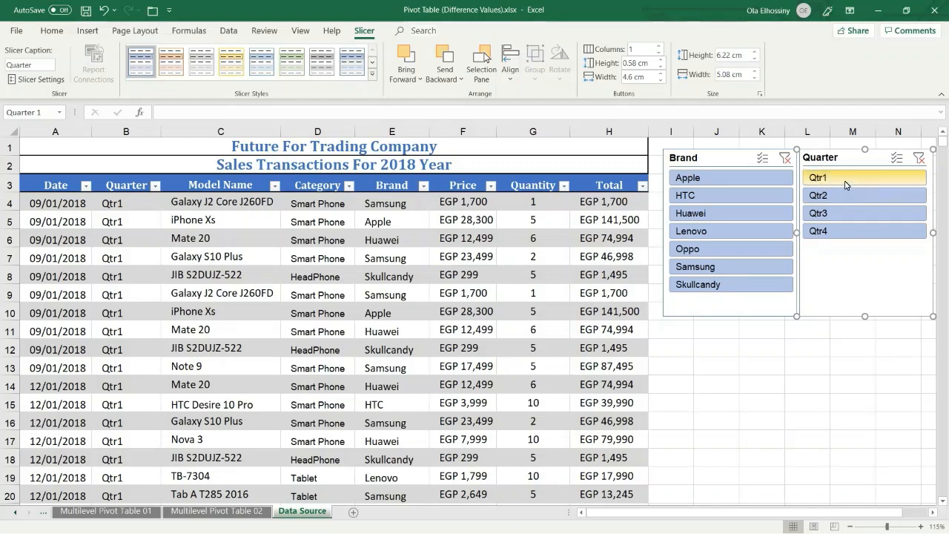
Step: Filter the sales table to Qtr1, Qtr2 and Apple using the slicers, then clear both slicer filters
left_click(842, 179)
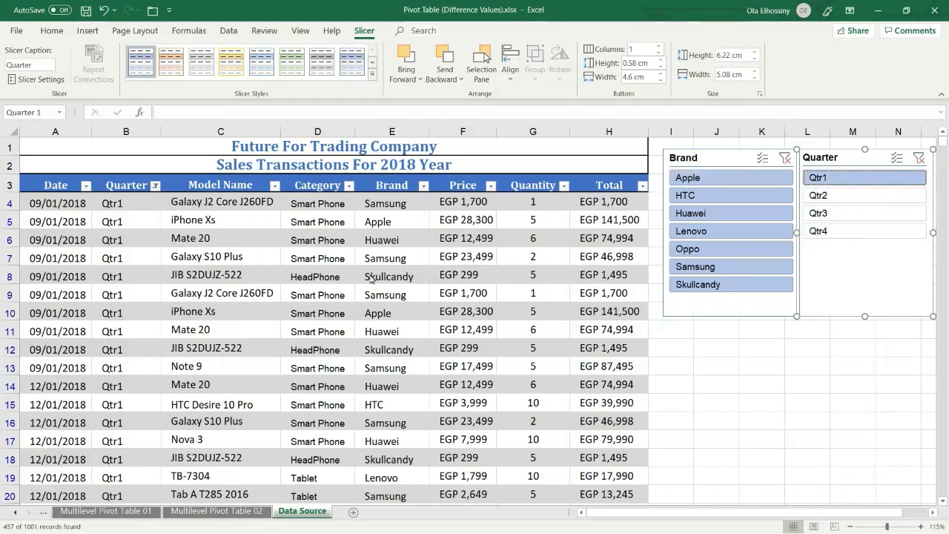
left_click(897, 159)
left_click(860, 198)
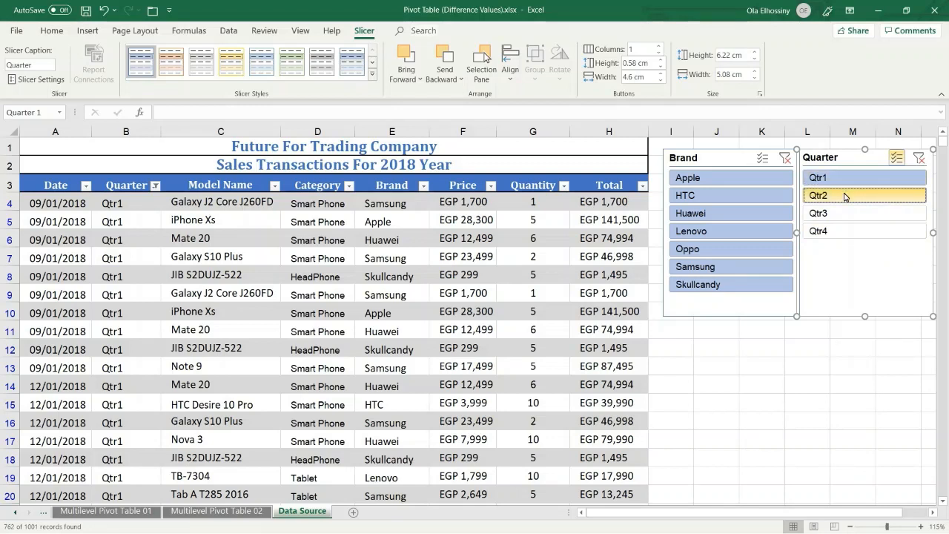
left_click(696, 179)
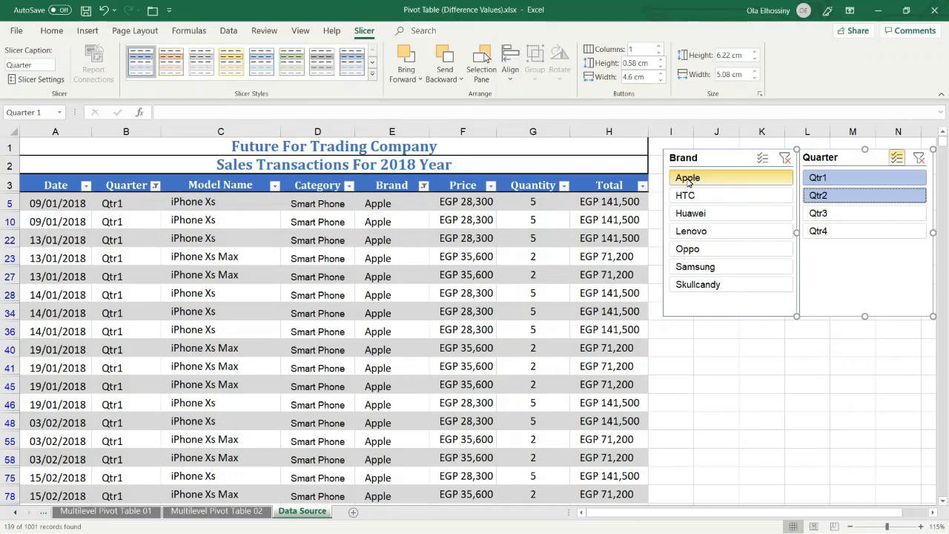
left_click(821, 197)
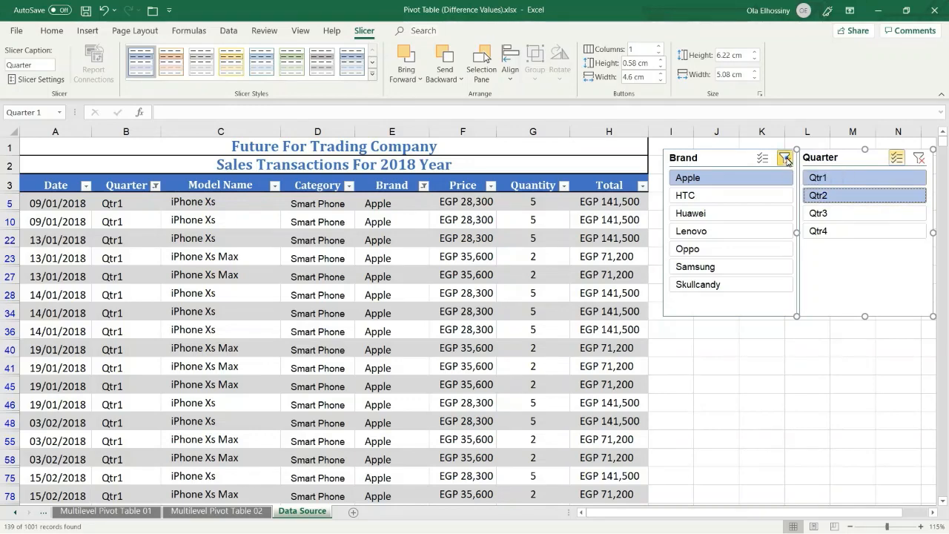
left_click(785, 158)
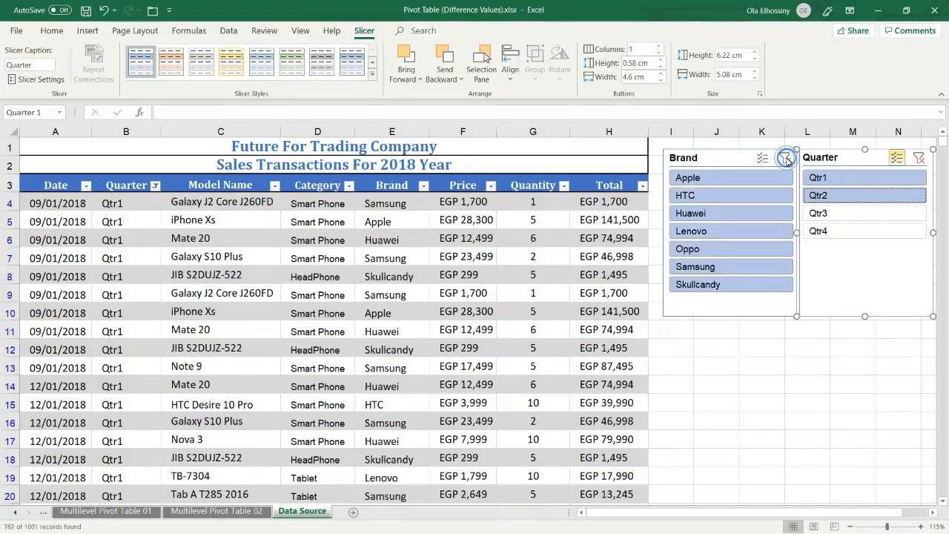
left_click(919, 158)
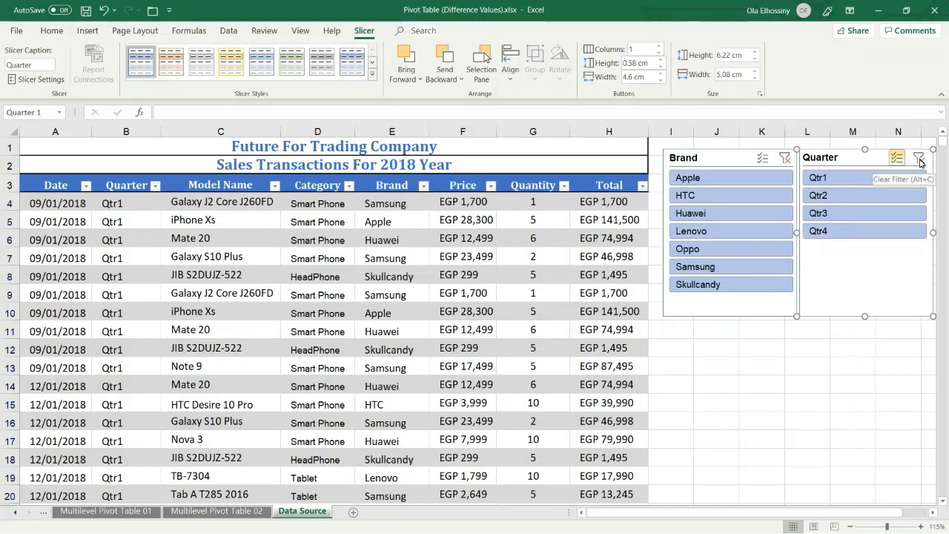